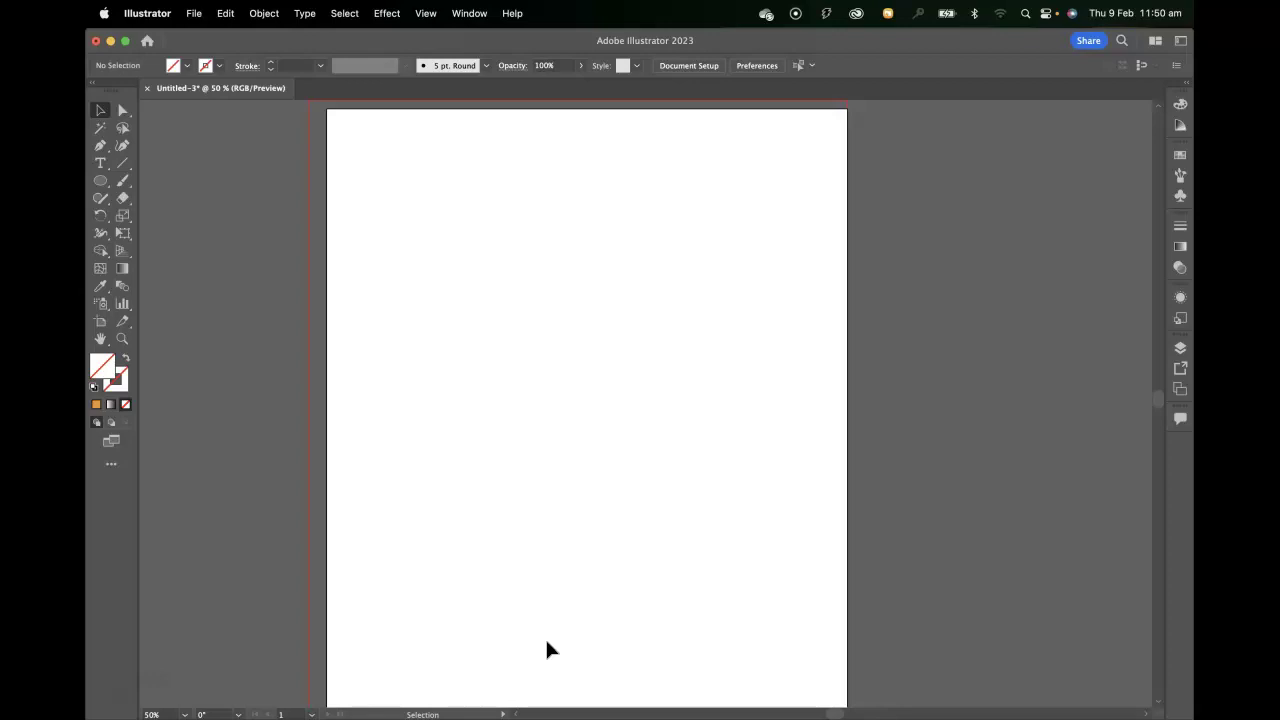
Draw a wide, short rectangle near the top of the artboard
left_click(593, 470)
left_click(100, 182)
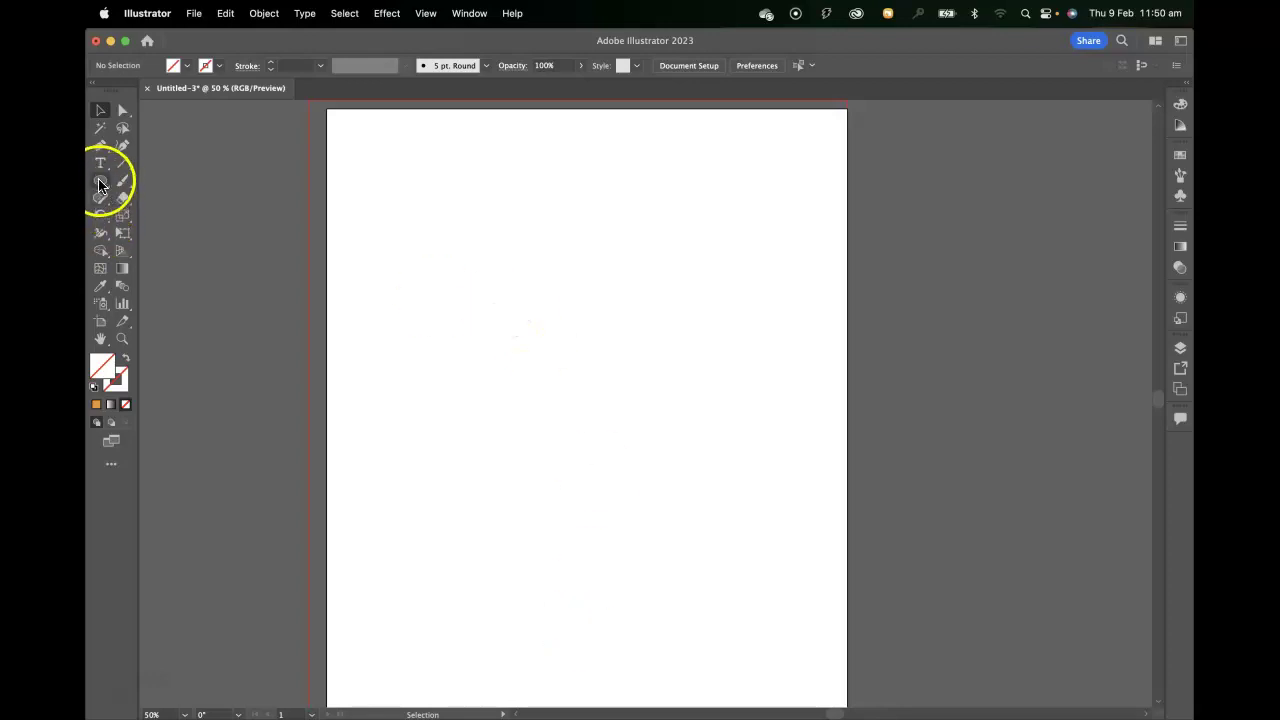
left_click(177, 177)
left_click_drag(483, 202, 689, 244)
Widen the rectangle on both sides into a long horizontal bar about 196 mm wide
left_click(102, 111)
left_click(486, 229)
left_click_drag(483, 223, 431, 220)
scroll(432, 218, "up", 1)
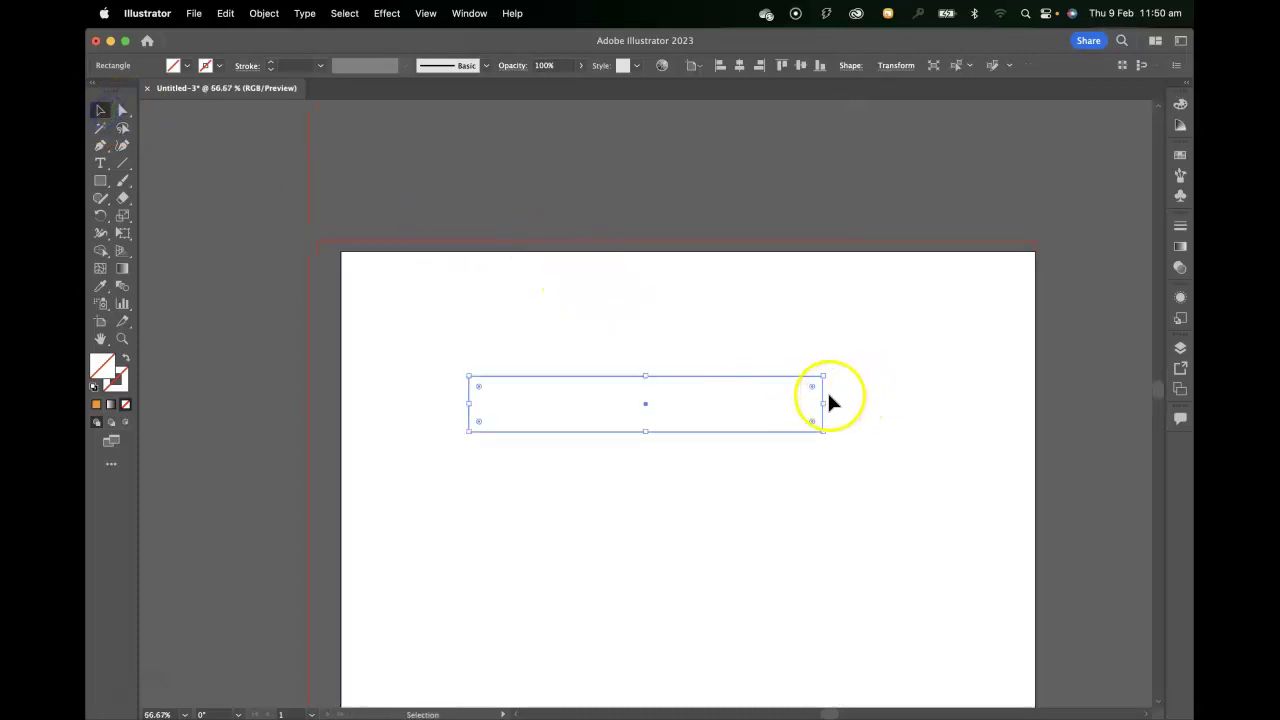
scroll(848, 457, "down", 3)
scroll(848, 457, "right", 2)
left_click_drag(741, 262, 843, 261)
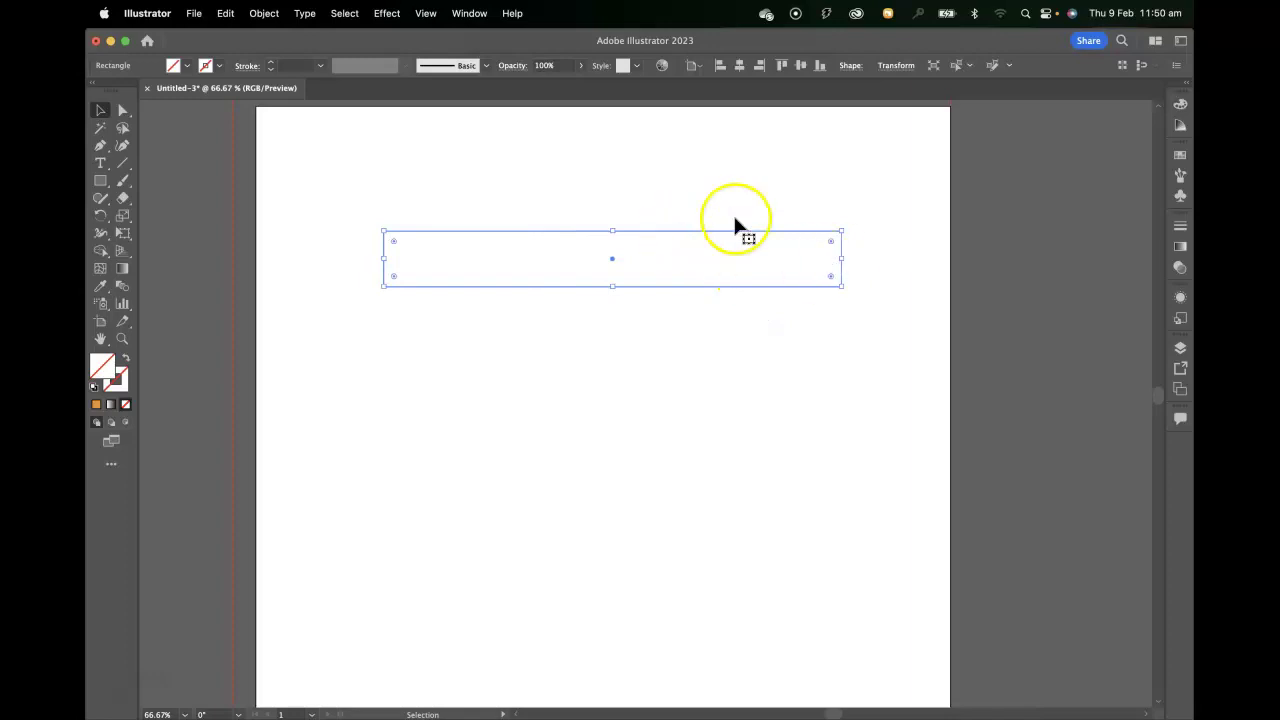
Fill the bar with CMYK Magenta and add a slightly overlapping copy directly below it filled with orange
left_click(1180, 155)
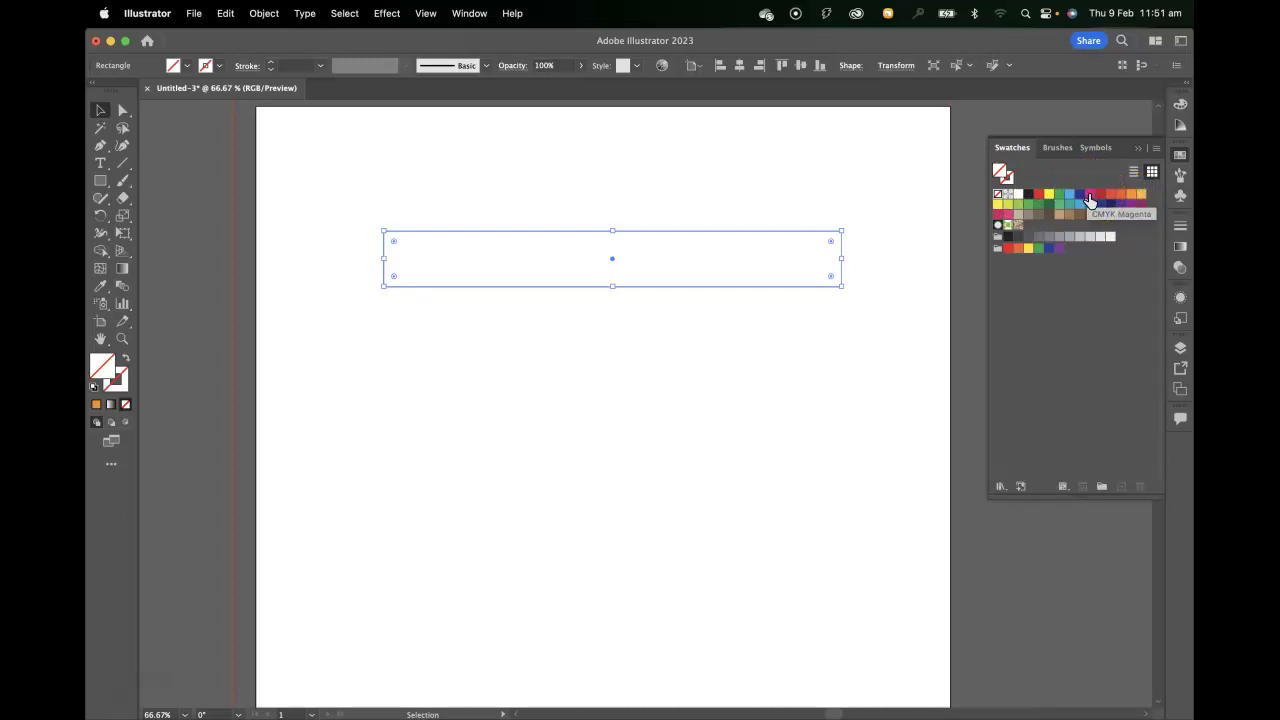
left_click(1089, 194)
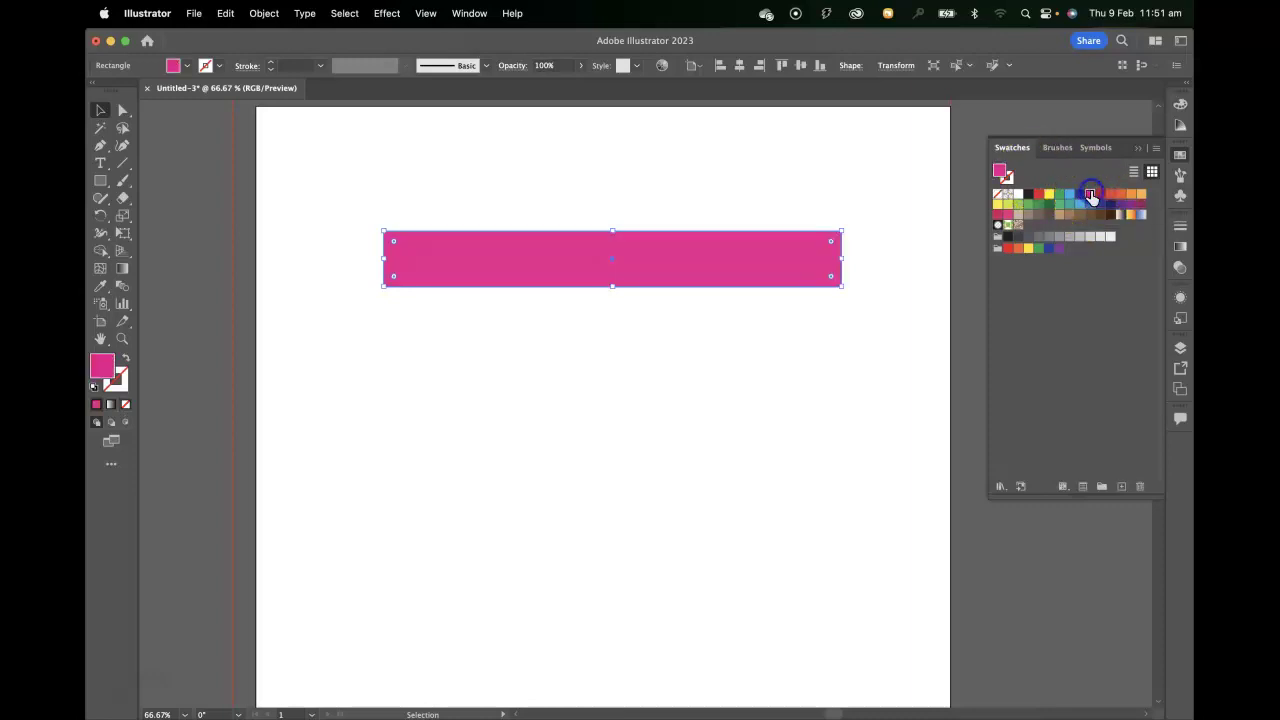
left_click_drag(720, 263, 711, 312)
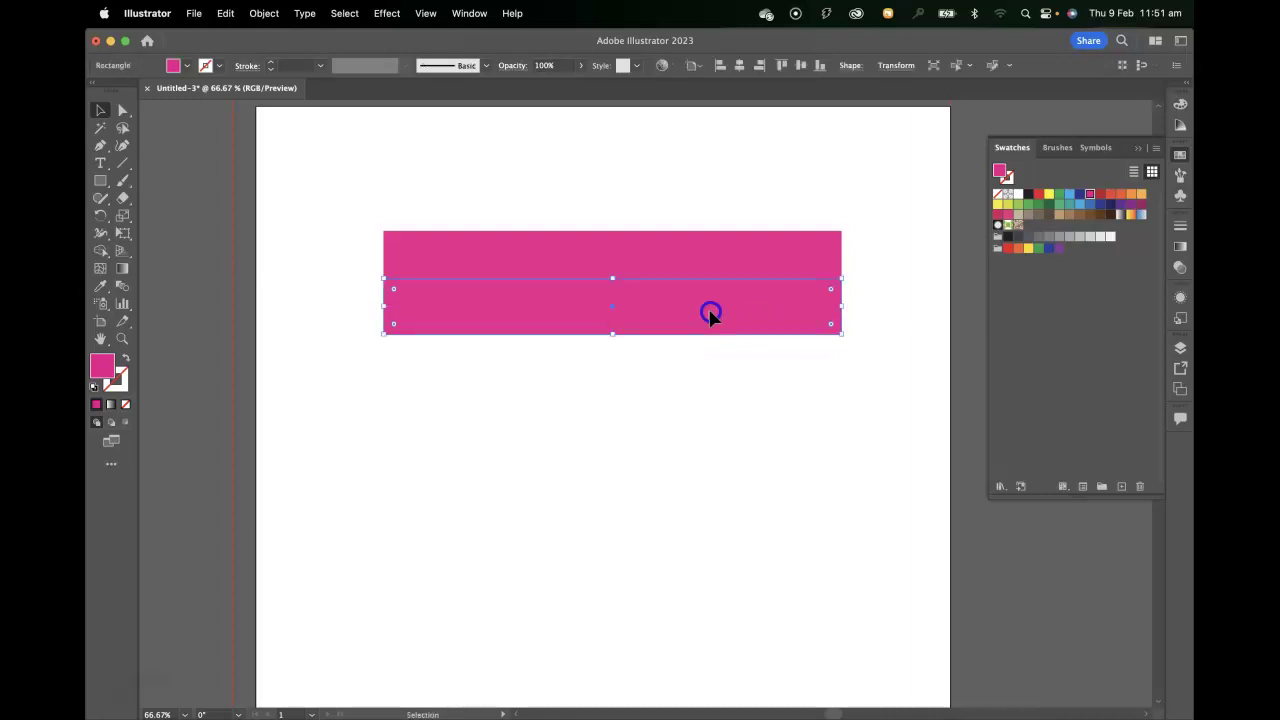
left_click(1119, 194)
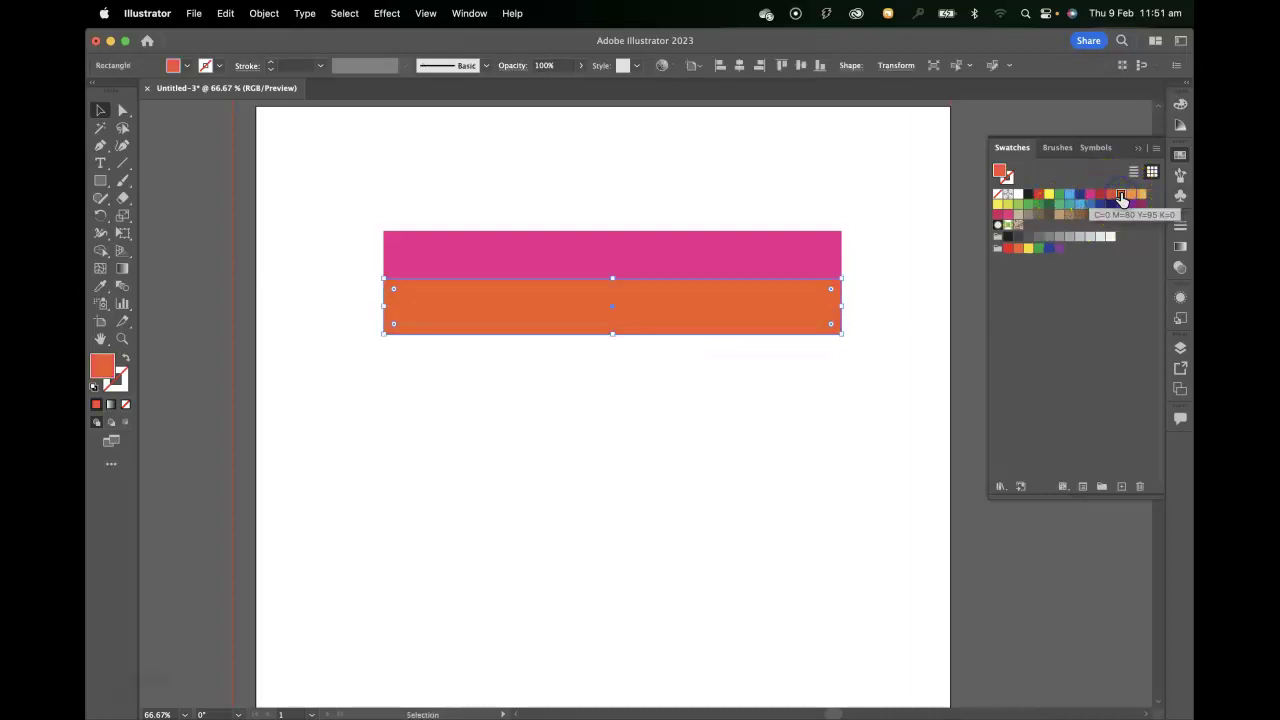
Stack two more overlapping copies of the bar underneath, filling one light orange and the lowest one yellow
left_click_drag(740, 320, 740, 361)
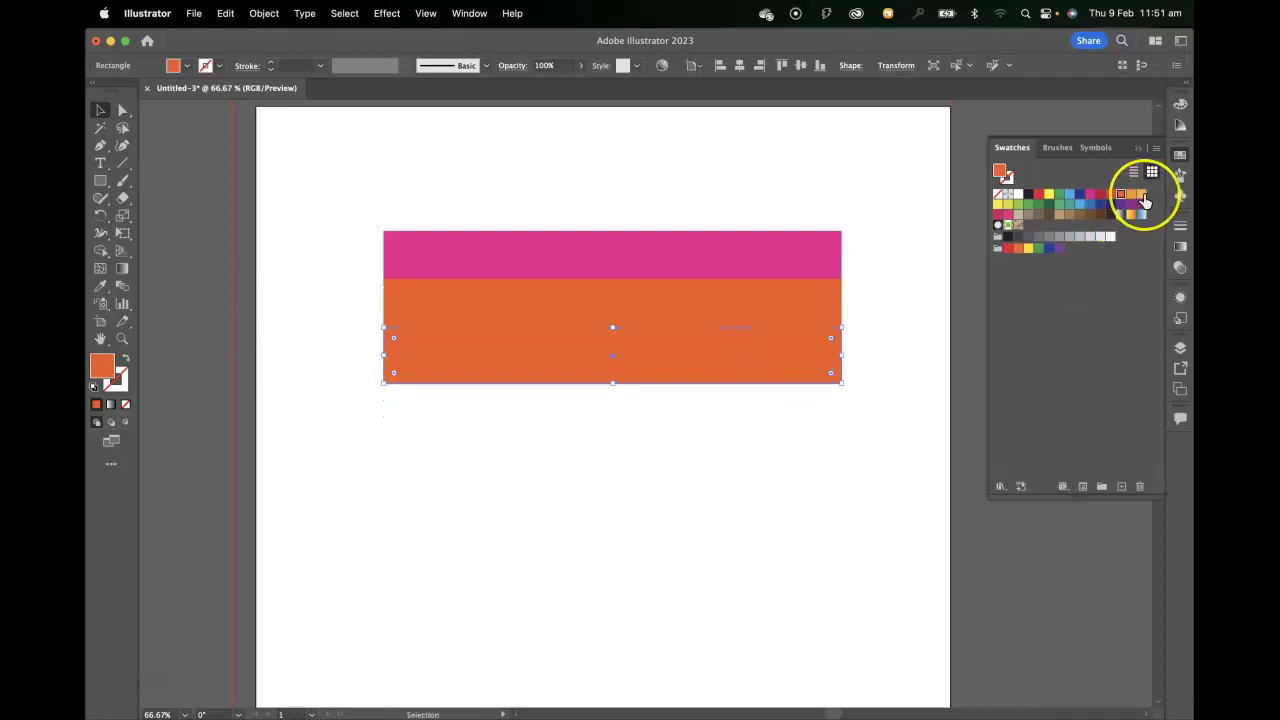
left_click(1143, 197)
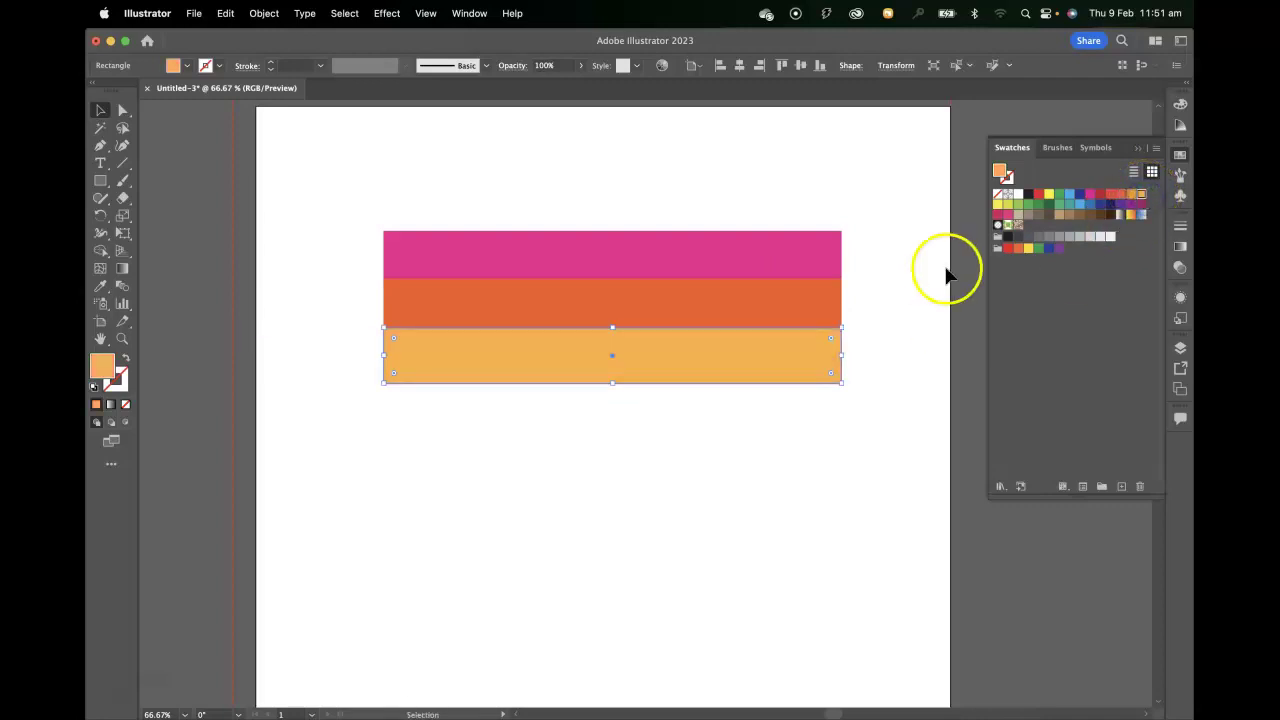
left_click_drag(773, 370, 771, 417)
left_click(998, 209)
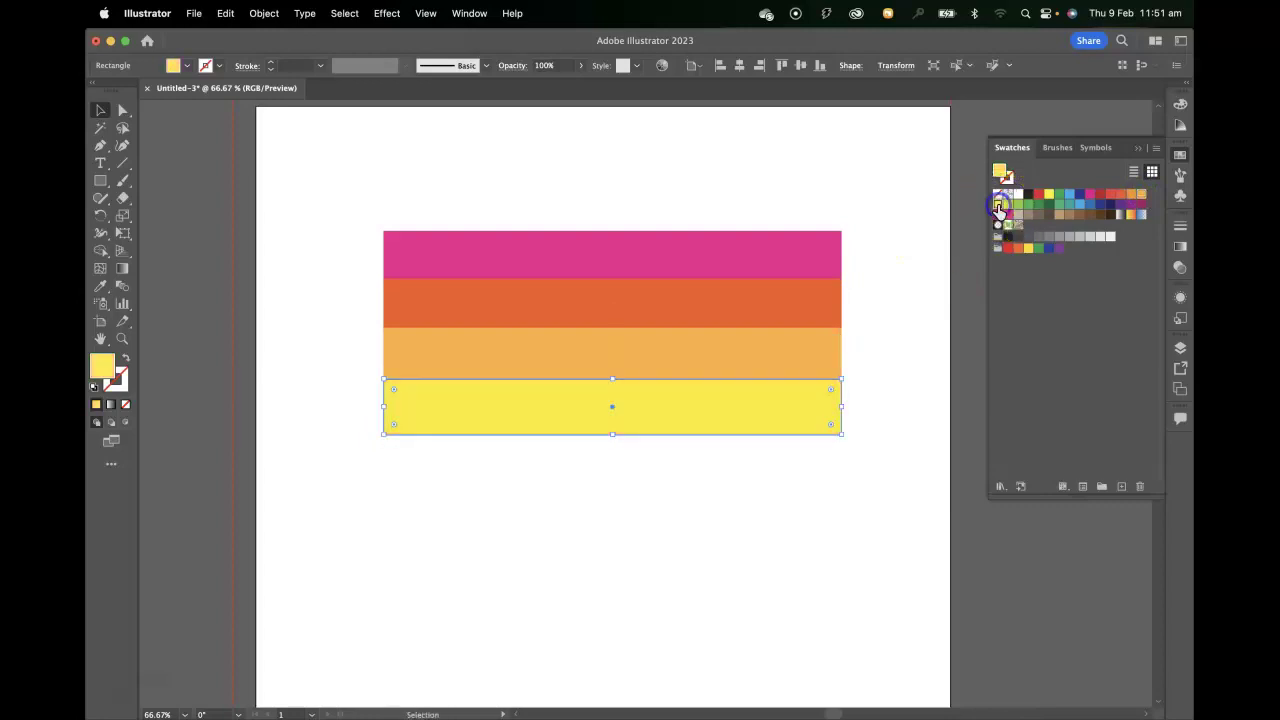
Make a blend from all four coloured bars
left_click(875, 279)
left_click_drag(885, 172, 323, 513)
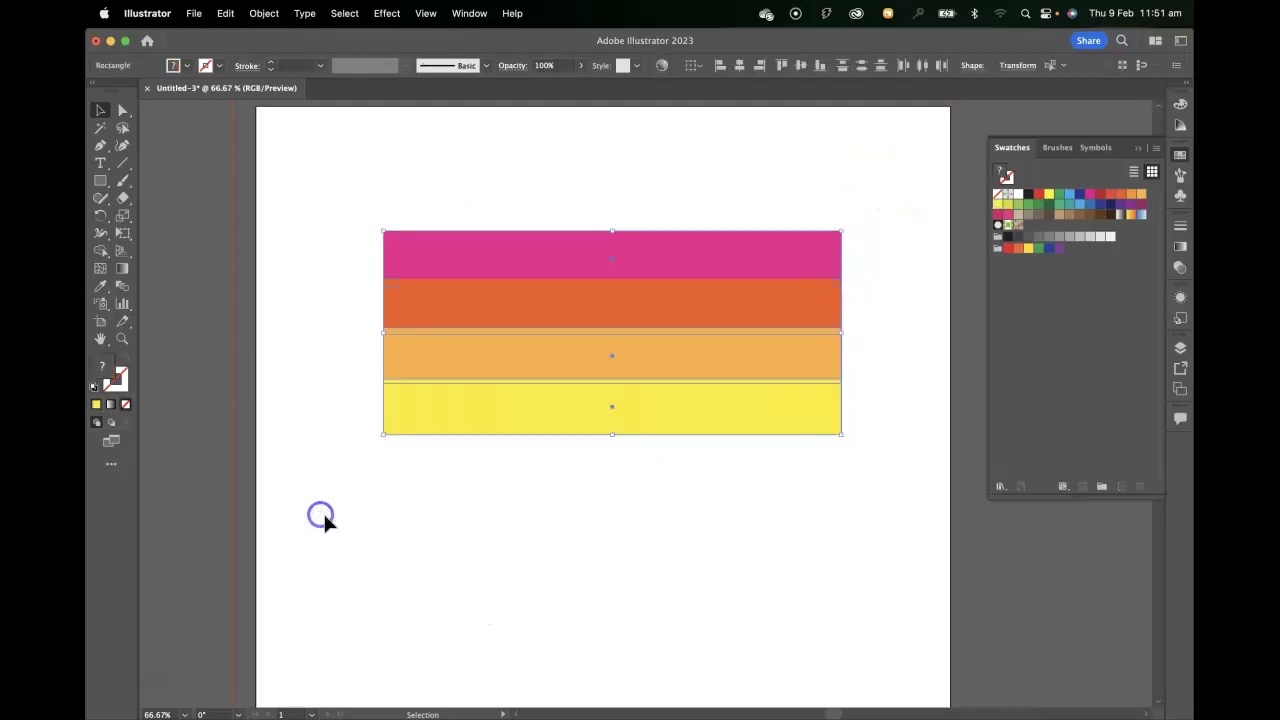
left_click(228, 13)
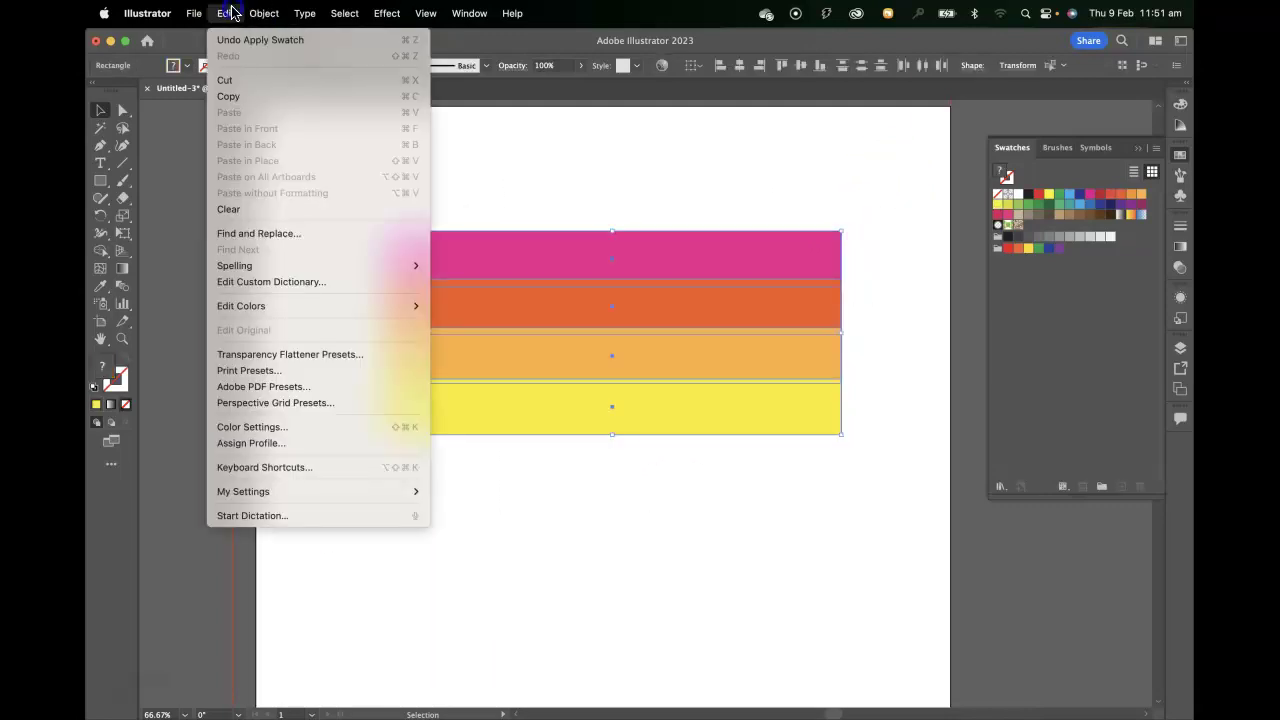
mouse_move(264, 13)
mouse_move(276, 485)
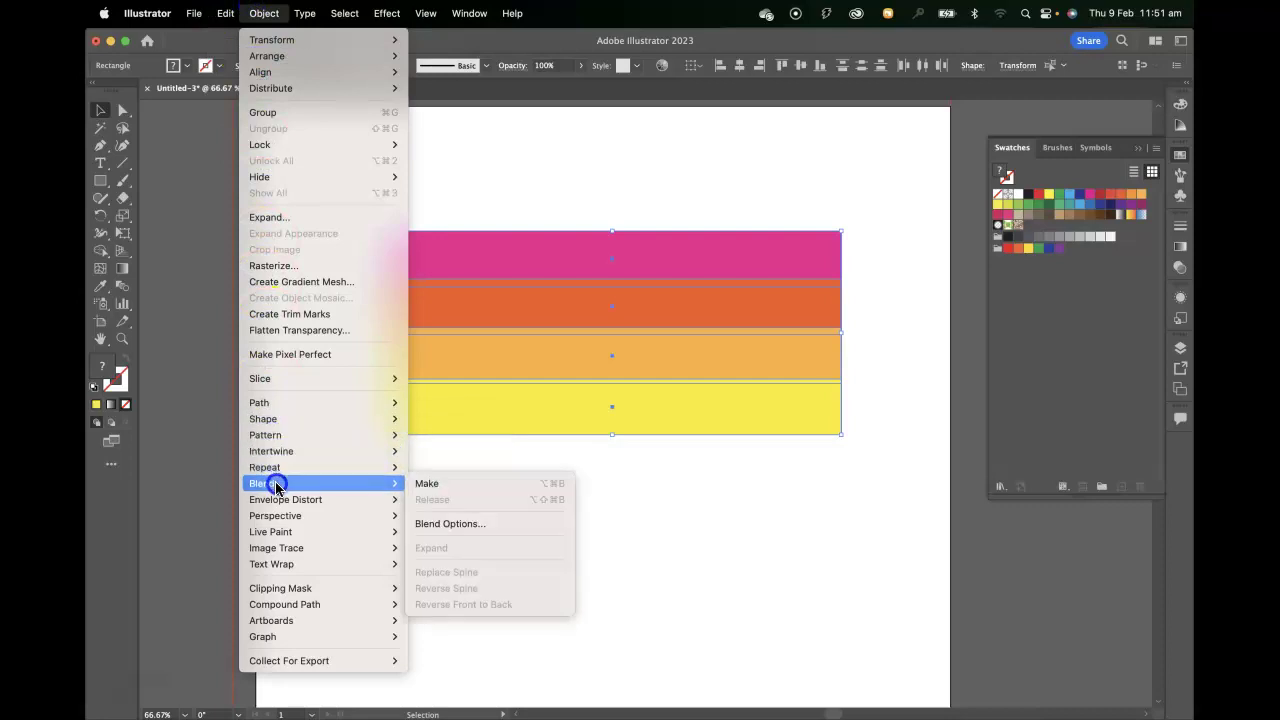
left_click(449, 488)
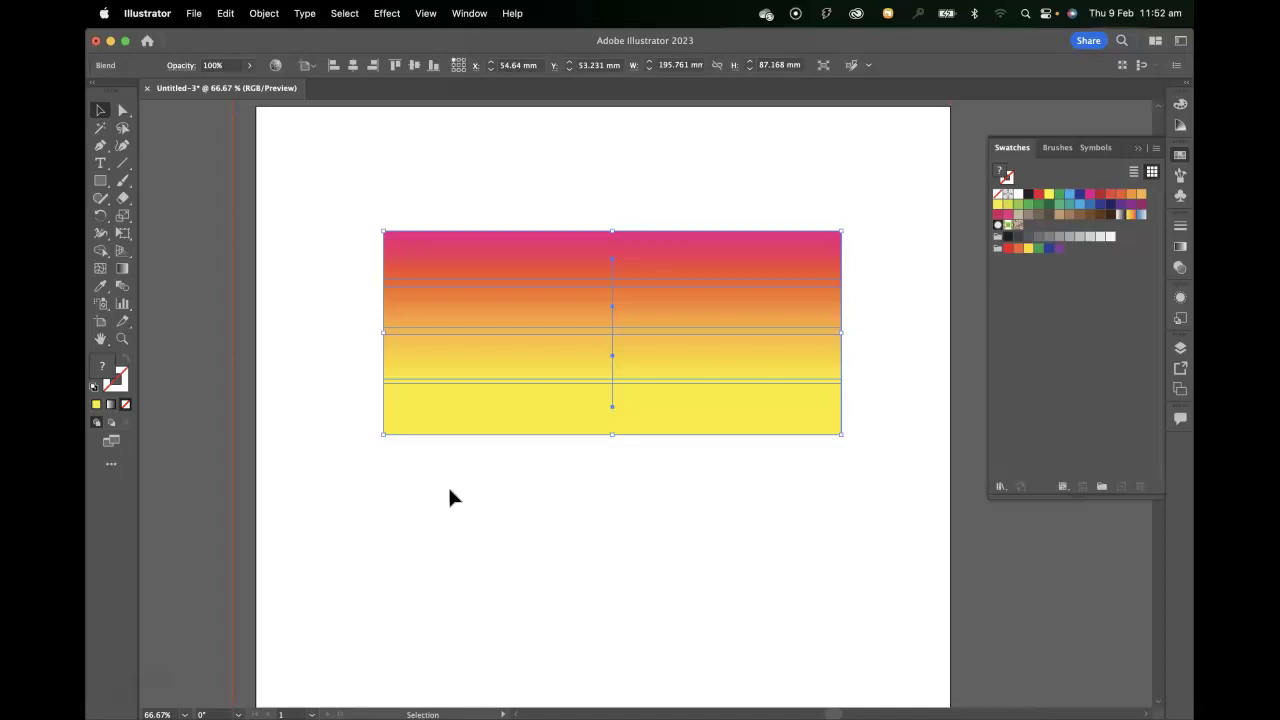
Enlarge the blend to about 191 × 175 mm and move it up and slightly right on the artboard
left_click_drag(843, 440, 831, 638)
left_click_drag(698, 392, 731, 340)
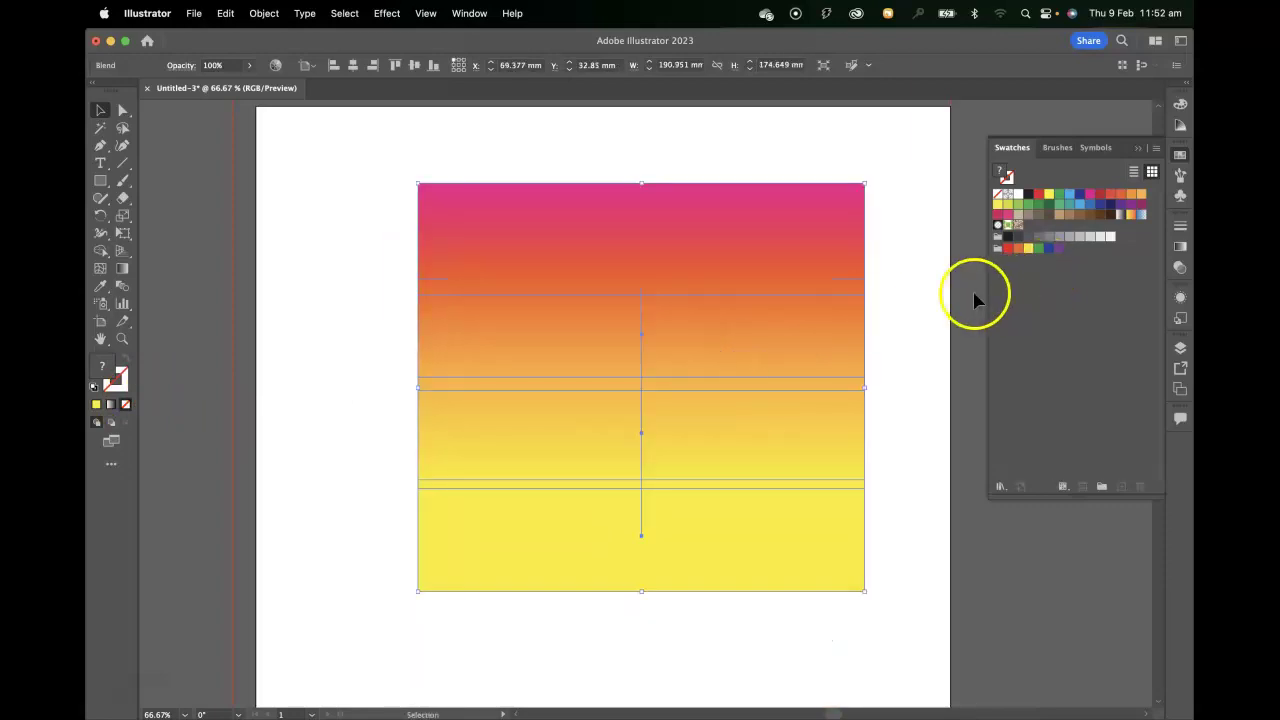
left_click(916, 298)
left_click(677, 317)
left_click(670, 160)
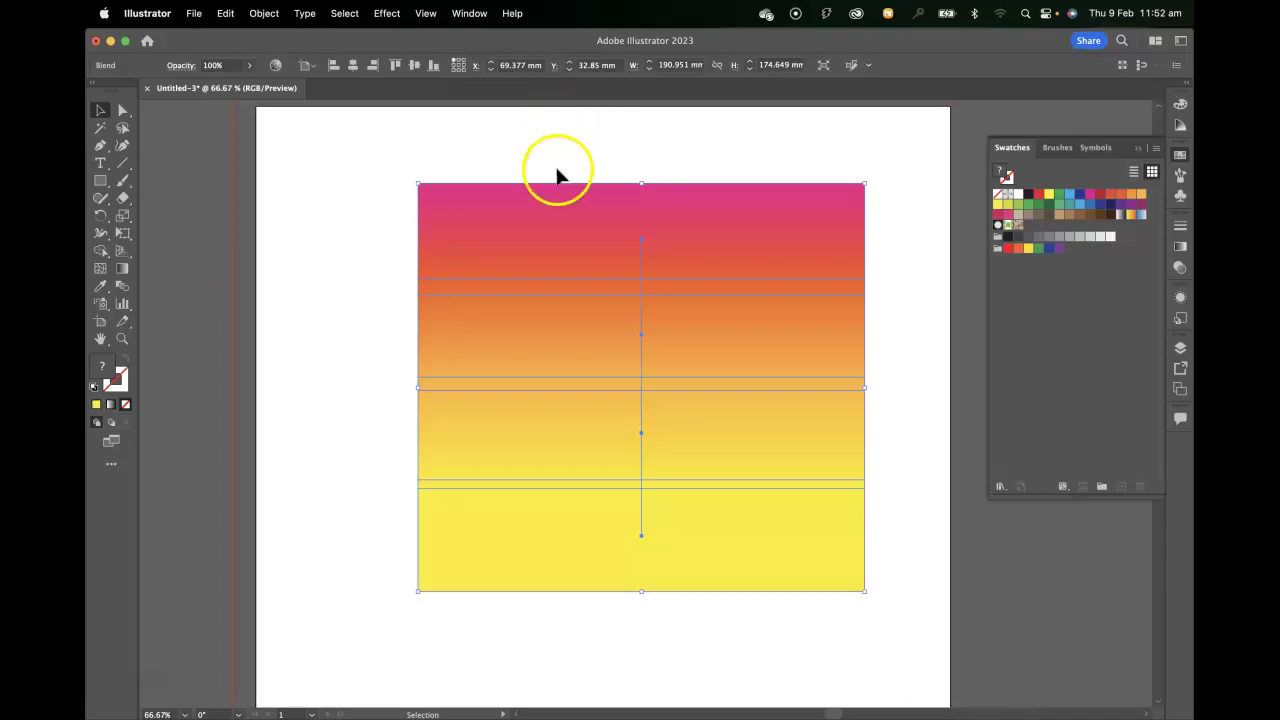
Open the Roughen effect for the blend and move its dialog clear of the artwork
left_click(387, 14)
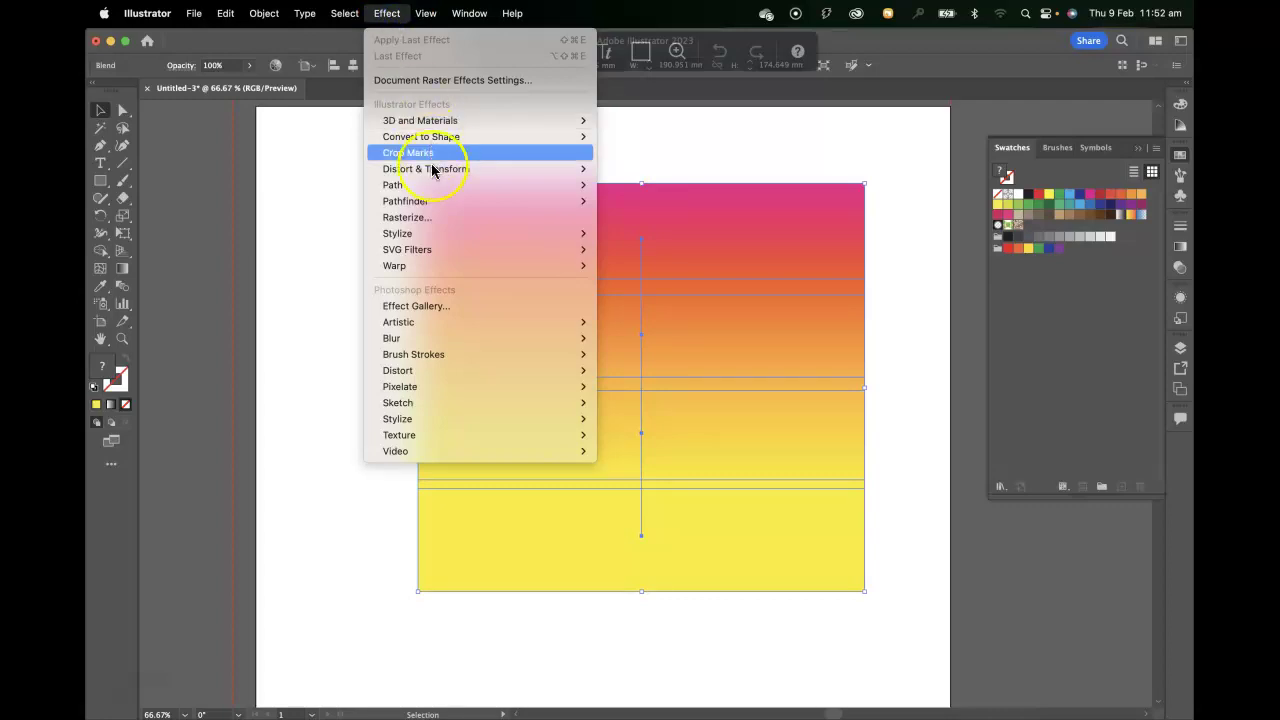
mouse_move(435, 174)
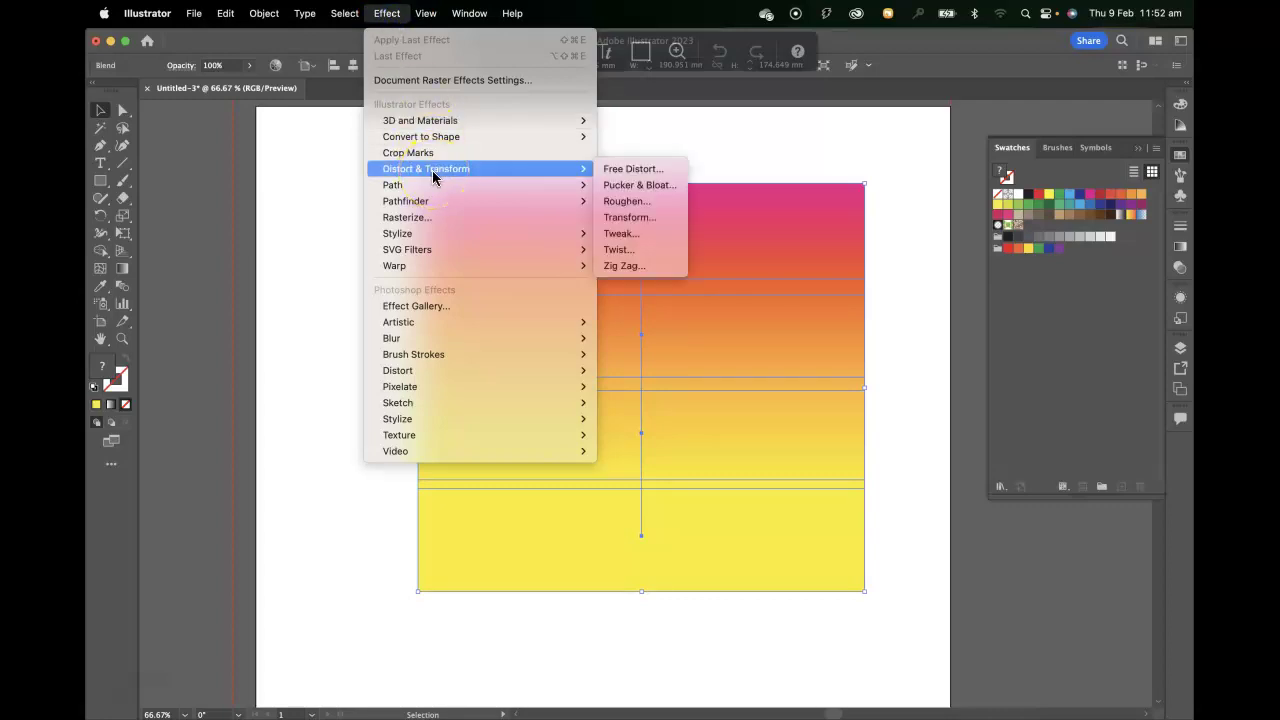
left_click(624, 202)
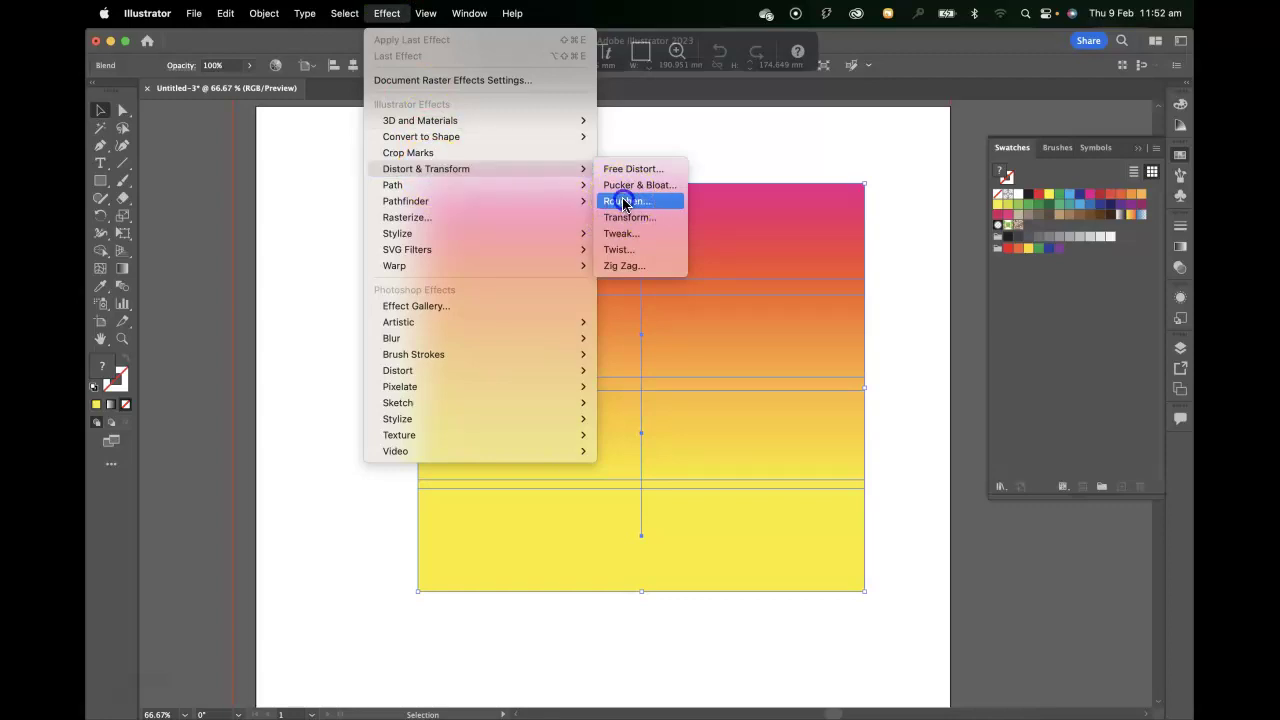
left_click_drag(627, 276, 1040, 200)
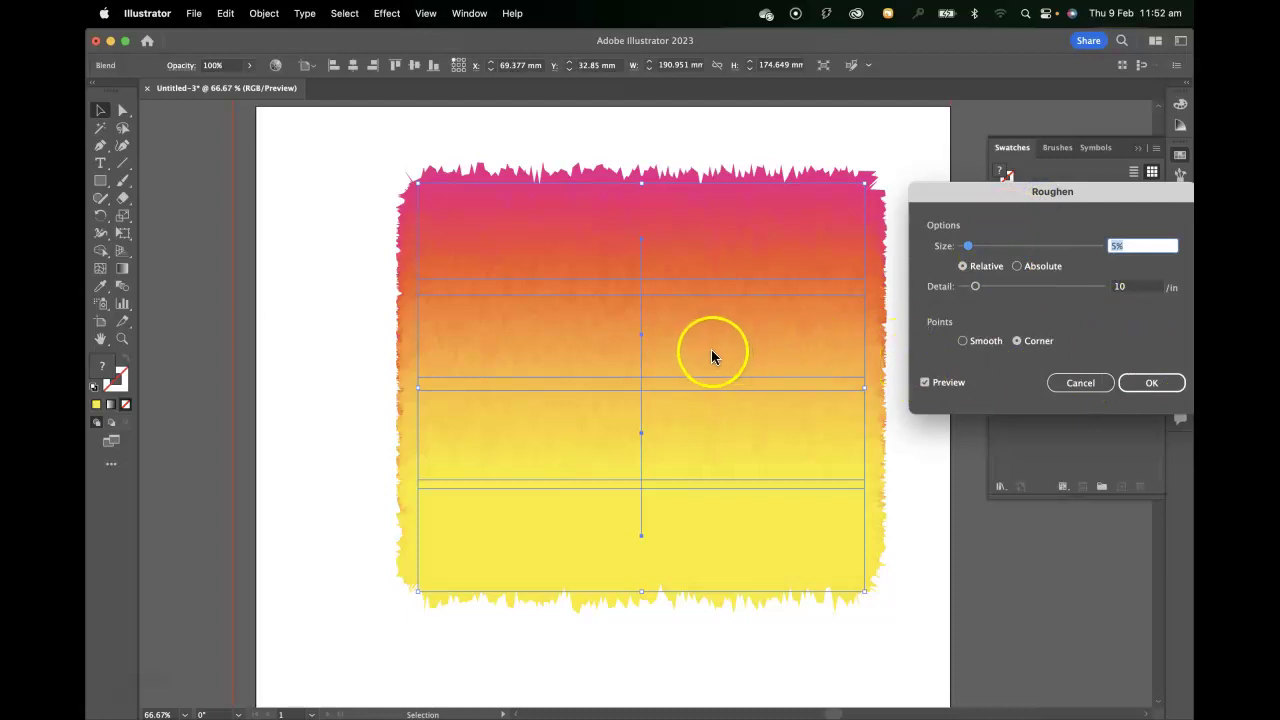
left_click(1150, 382)
left_click_drag(1049, 191, 1026, 144)
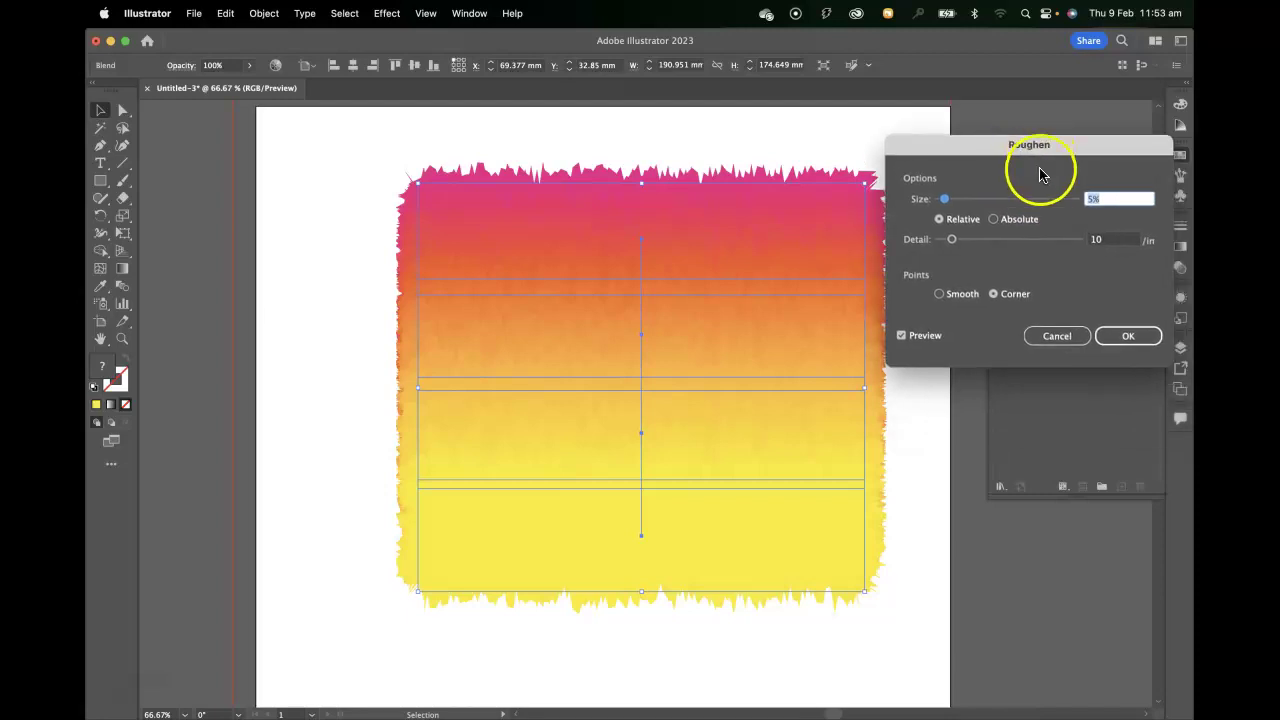
Try the Roughen effect at a size of 31% and a detail of 51 per inch
left_click_drag(945, 199, 985, 198)
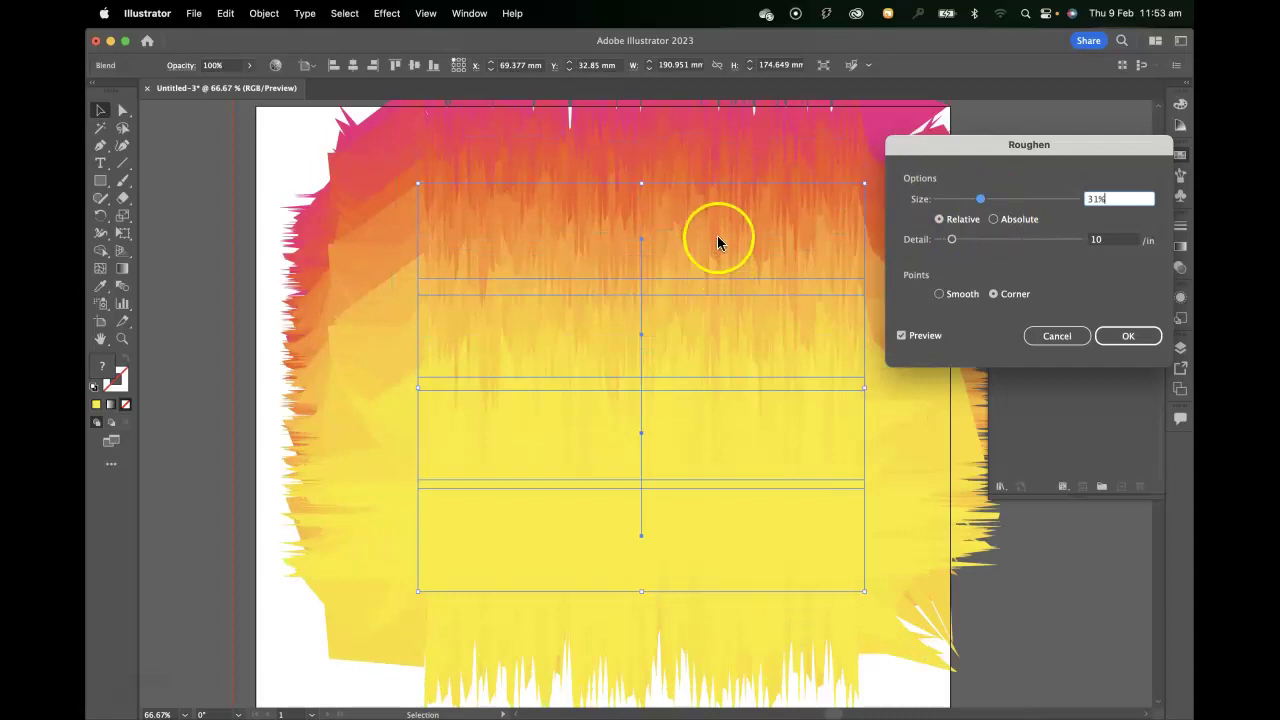
left_click(953, 241)
left_click_drag(953, 241, 1010, 243)
left_click(982, 201)
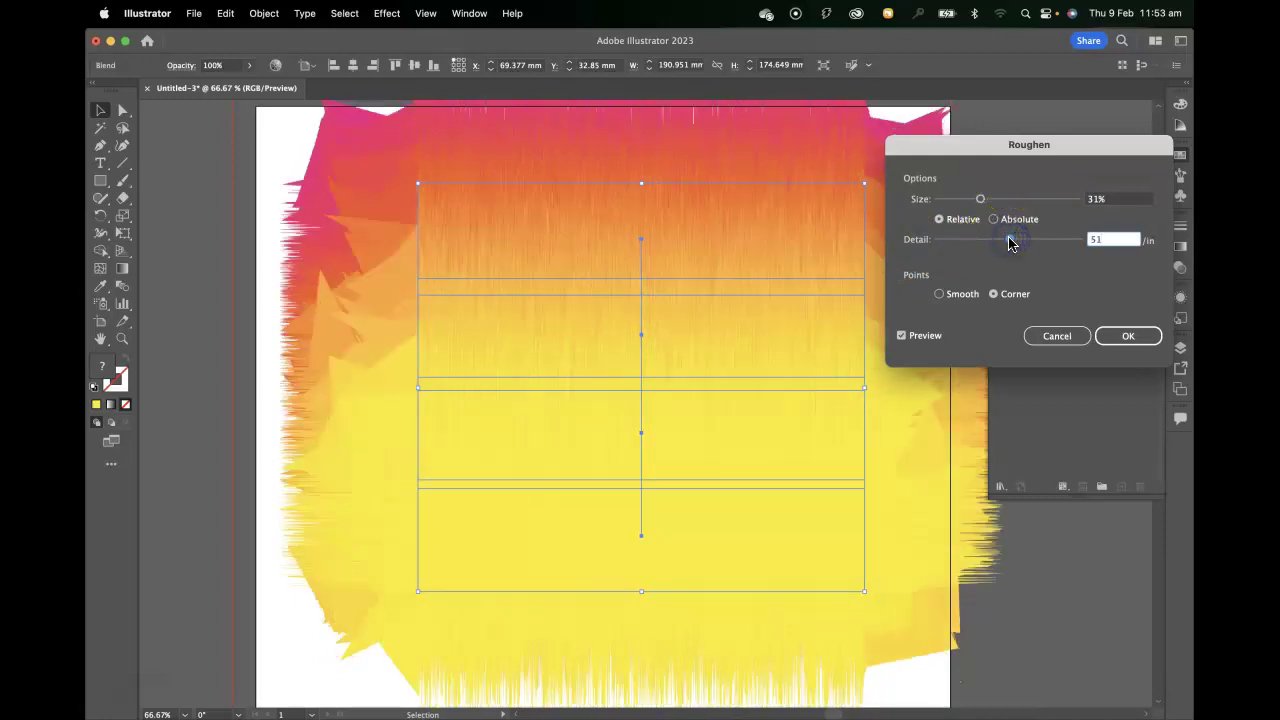
Apply Roughen with smooth points, a relative size of 8% and a detail of 29 per inch
left_click(941, 294)
left_click(941, 294)
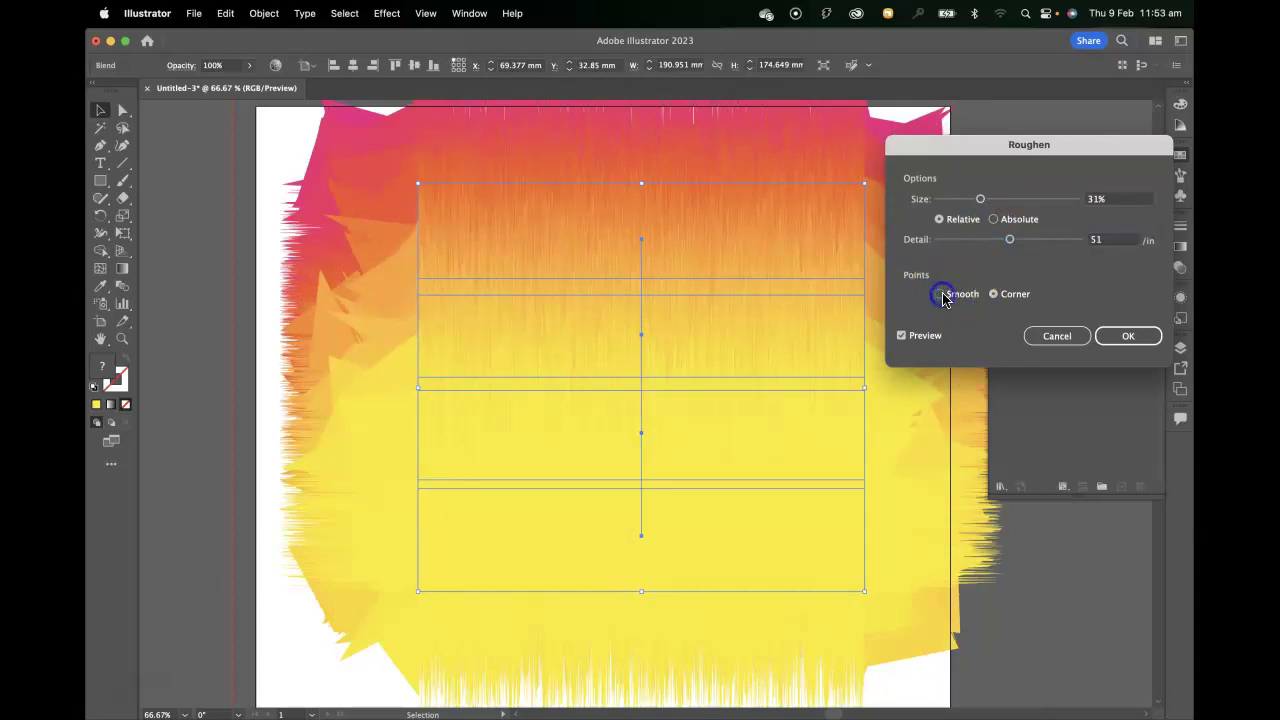
left_click_drag(980, 199, 951, 199)
left_click_drag(1009, 239, 981, 242)
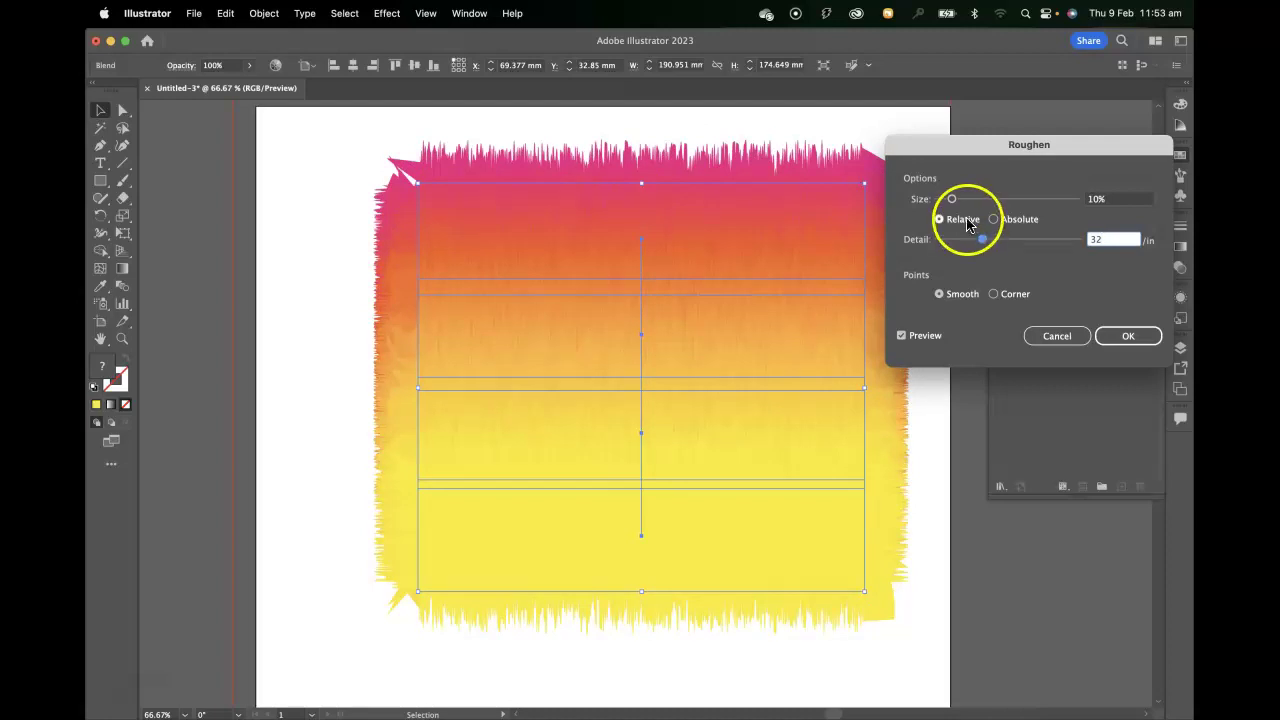
left_click_drag(951, 199, 946, 199)
left_click_drag(979, 239, 978, 241)
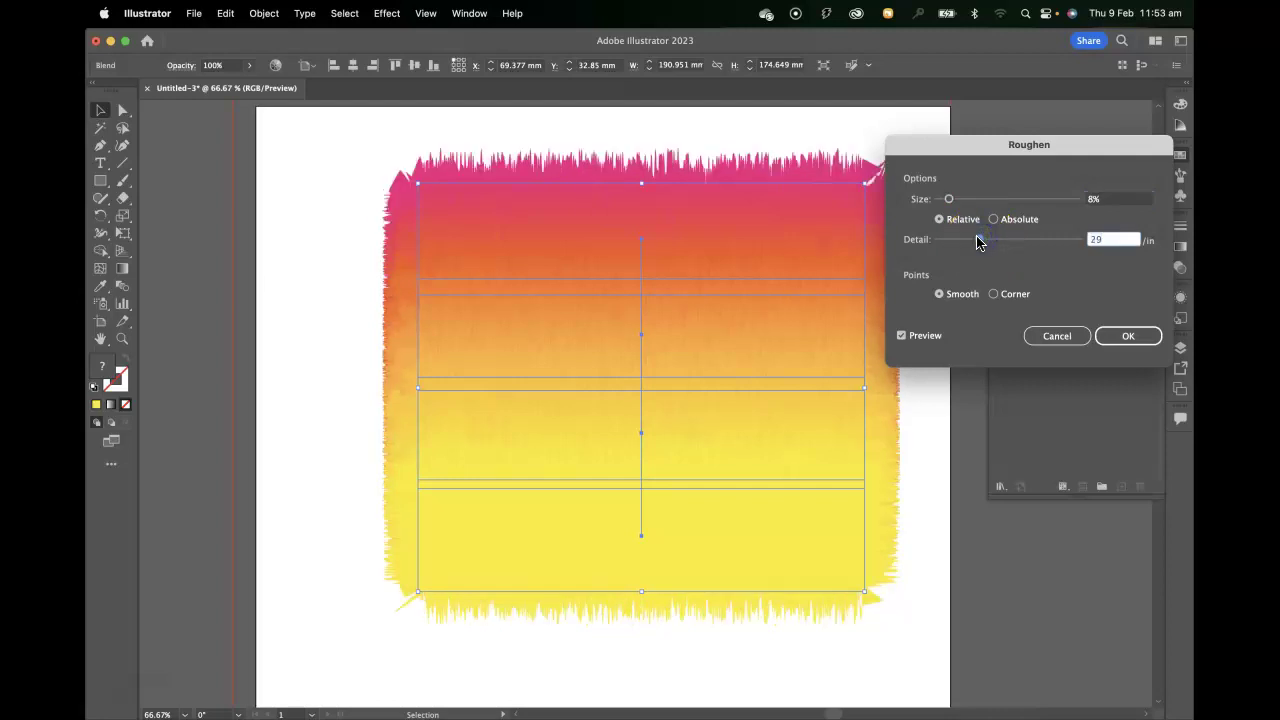
left_click(1145, 336)
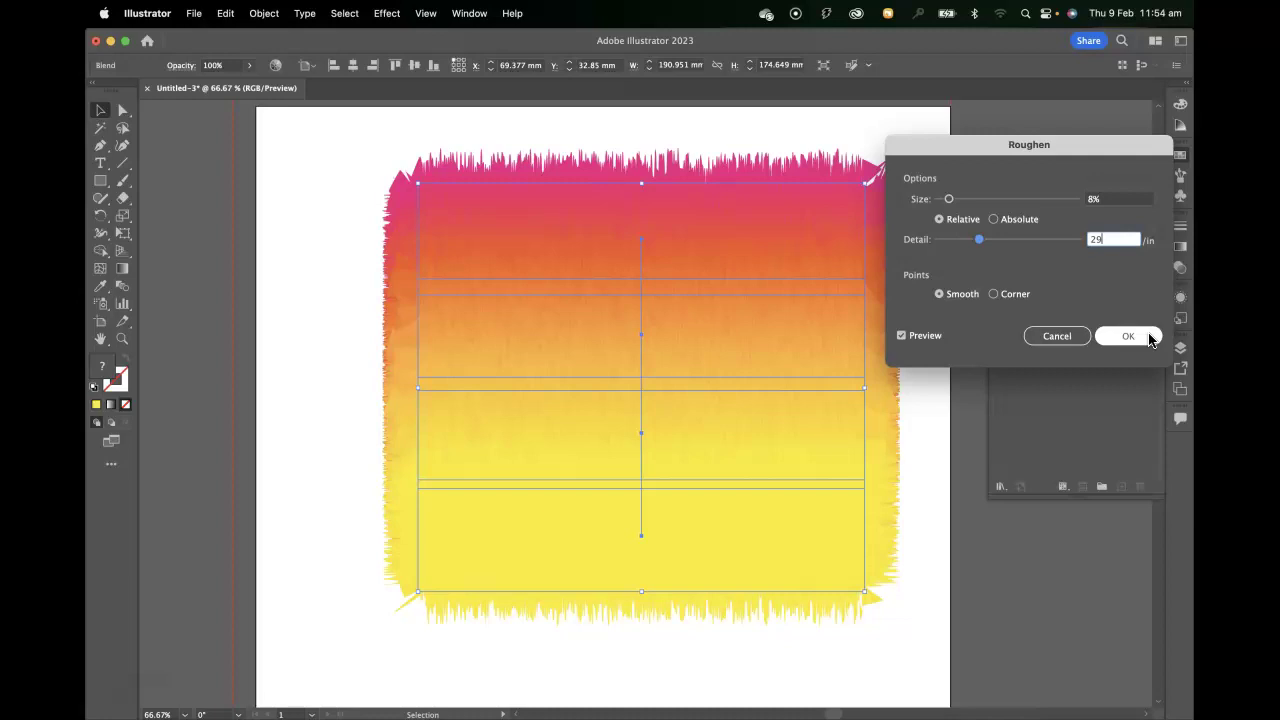
left_click(1128, 336)
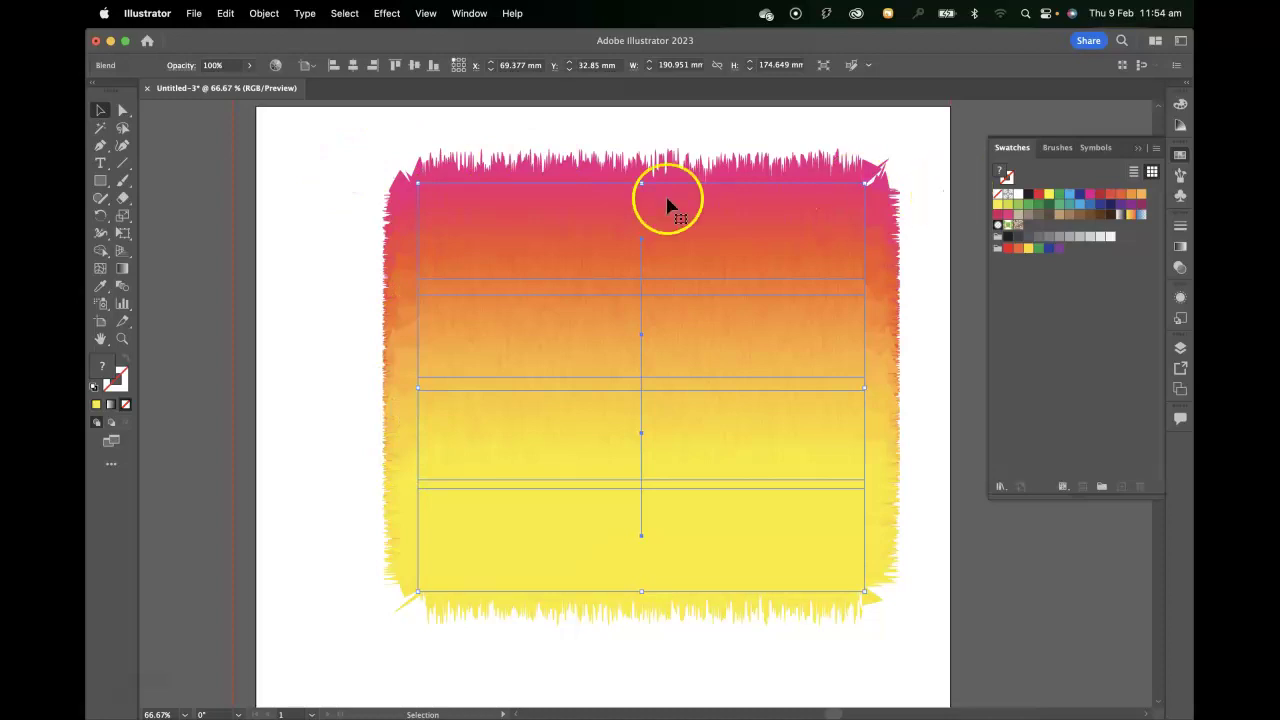
Draw a rectangle over the roughened blend and adjust its edges to sit just inside the ragged border
left_click(100, 181)
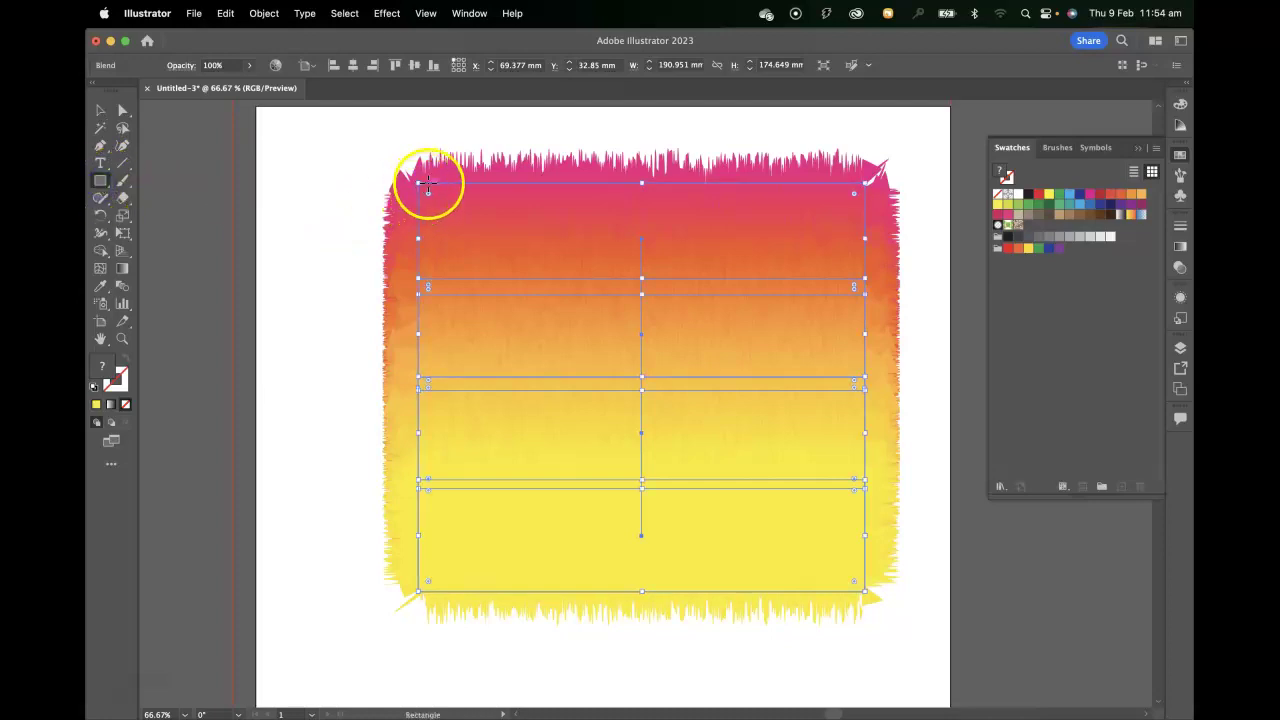
mouse_move(423, 192)
left_mouse_down()
mouse_move(734, 517)
mouse_move(838, 571)
mouse_move(834, 551)
mouse_move(428, 194)
left_mouse_up()
left_click(100, 110)
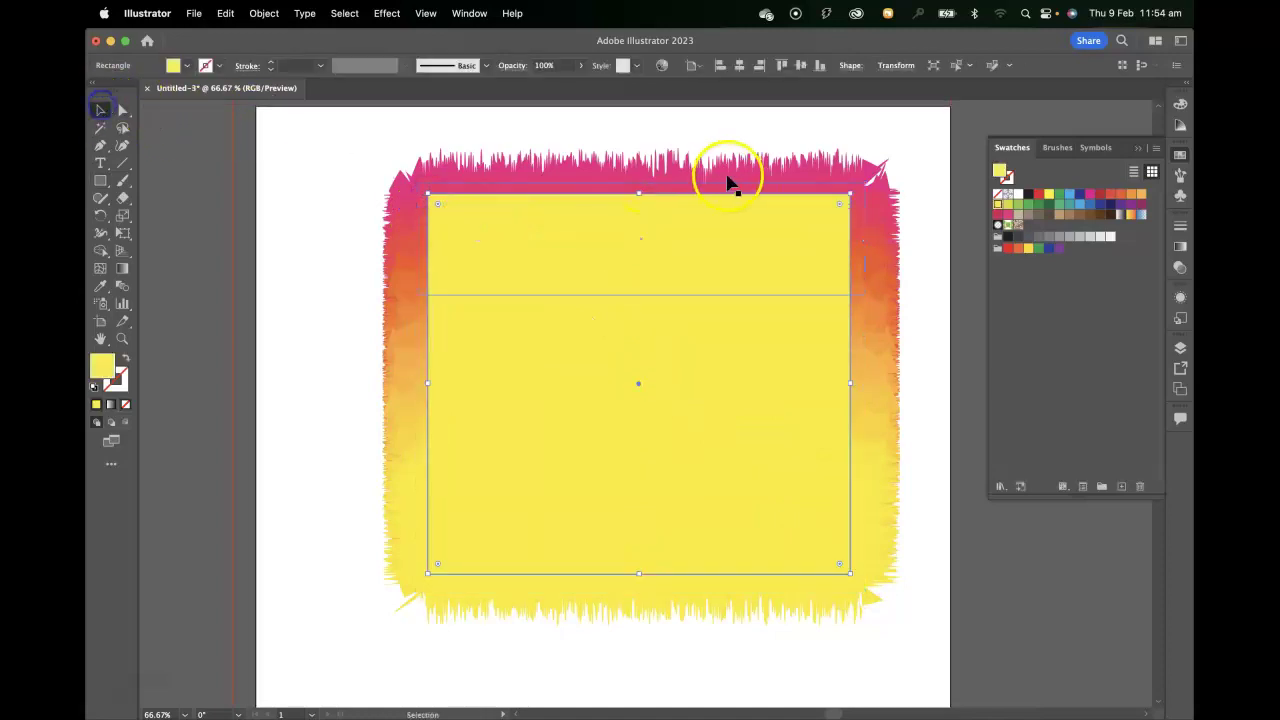
left_click_drag(642, 193, 641, 188)
left_click_drag(639, 575, 637, 583)
left_click_drag(851, 386, 858, 385)
Make a clipping mask from the rectangle and the roughened blend, and deselect the result
left_click_drag(287, 143, 915, 631)
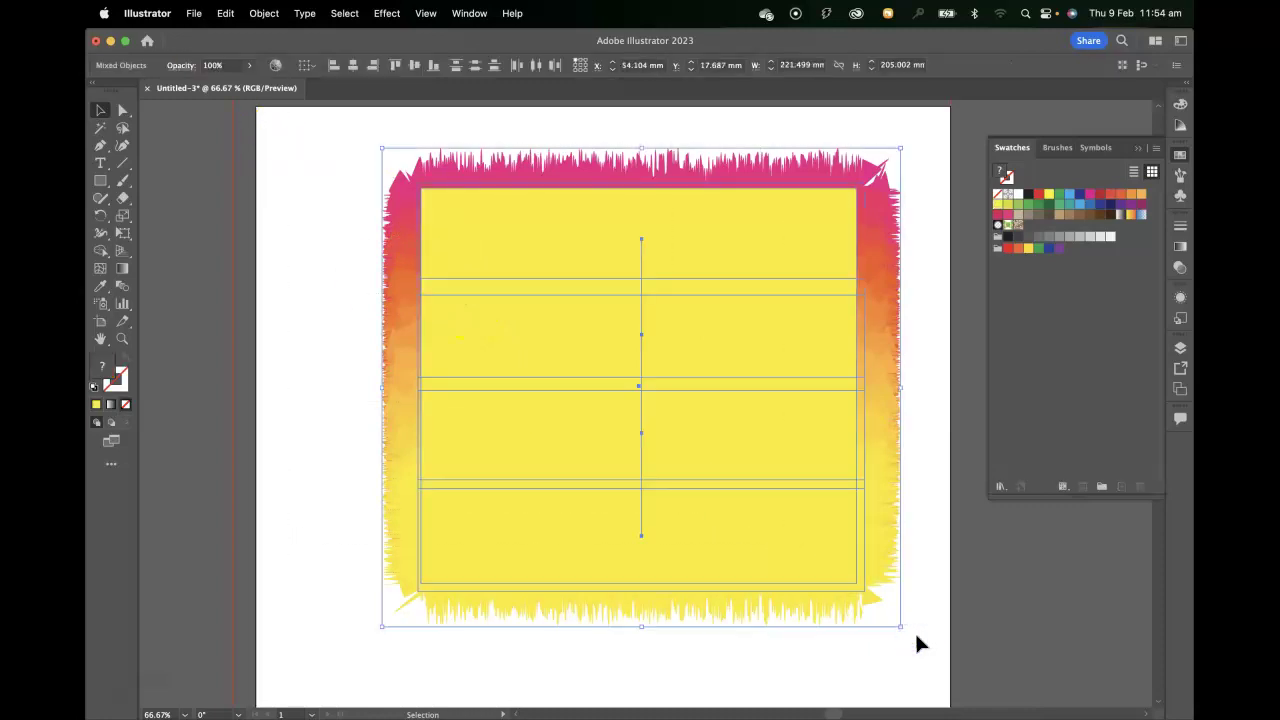
left_click(909, 635)
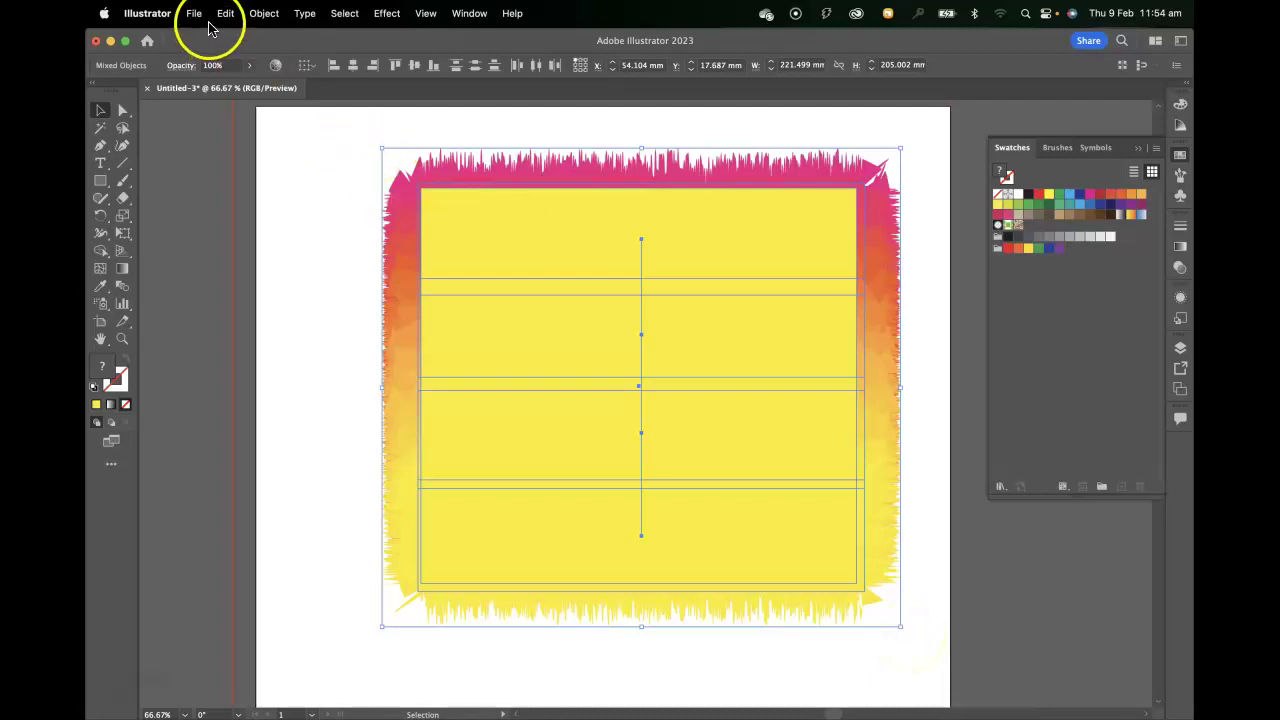
left_click(268, 13)
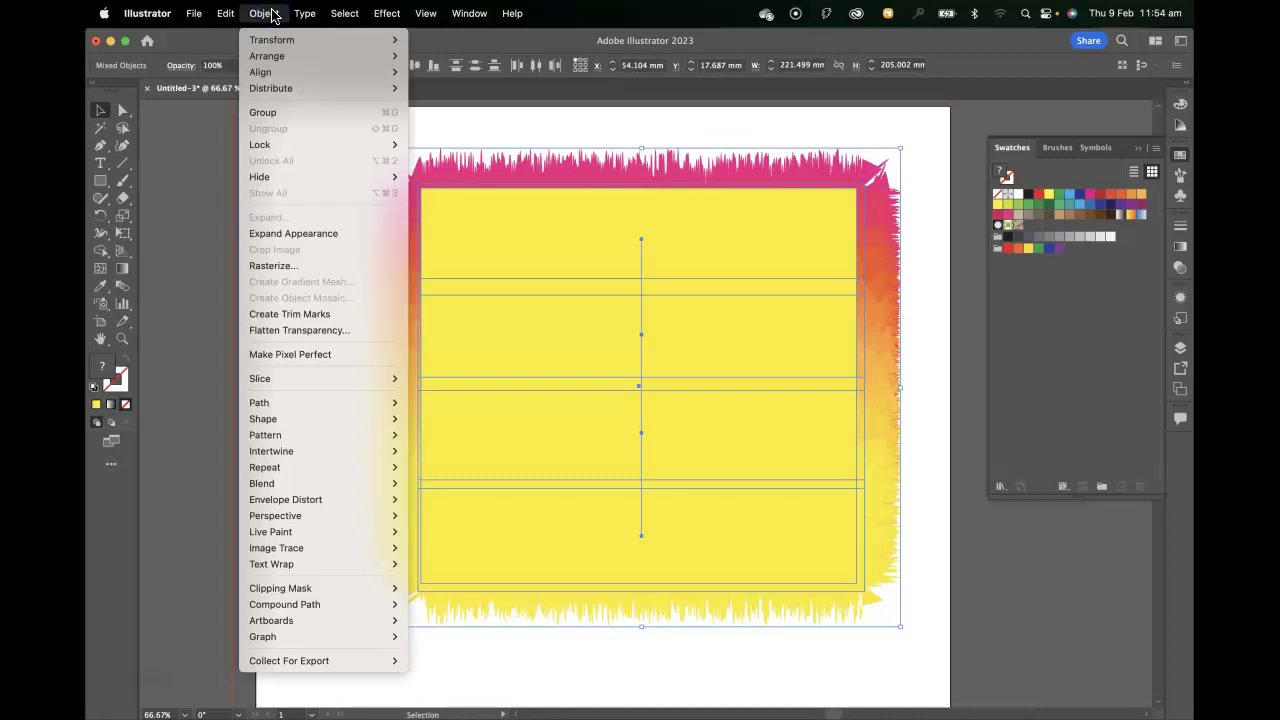
mouse_move(270, 588)
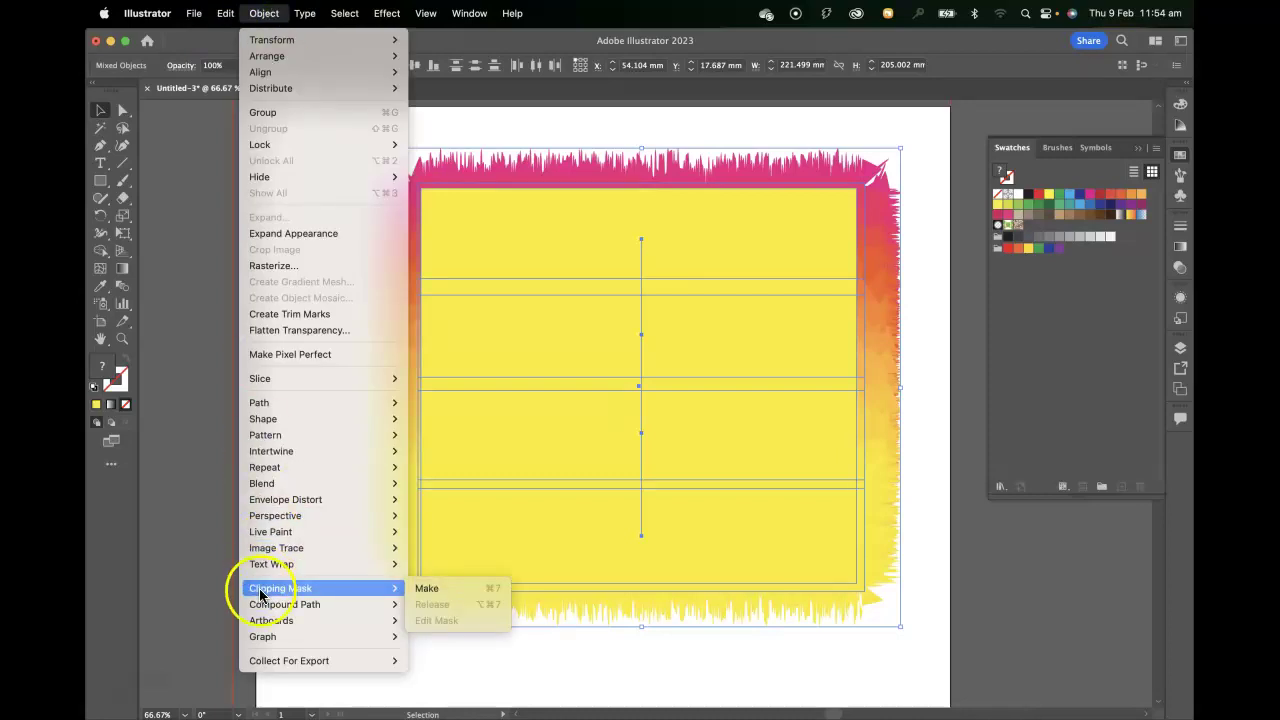
left_click(451, 588)
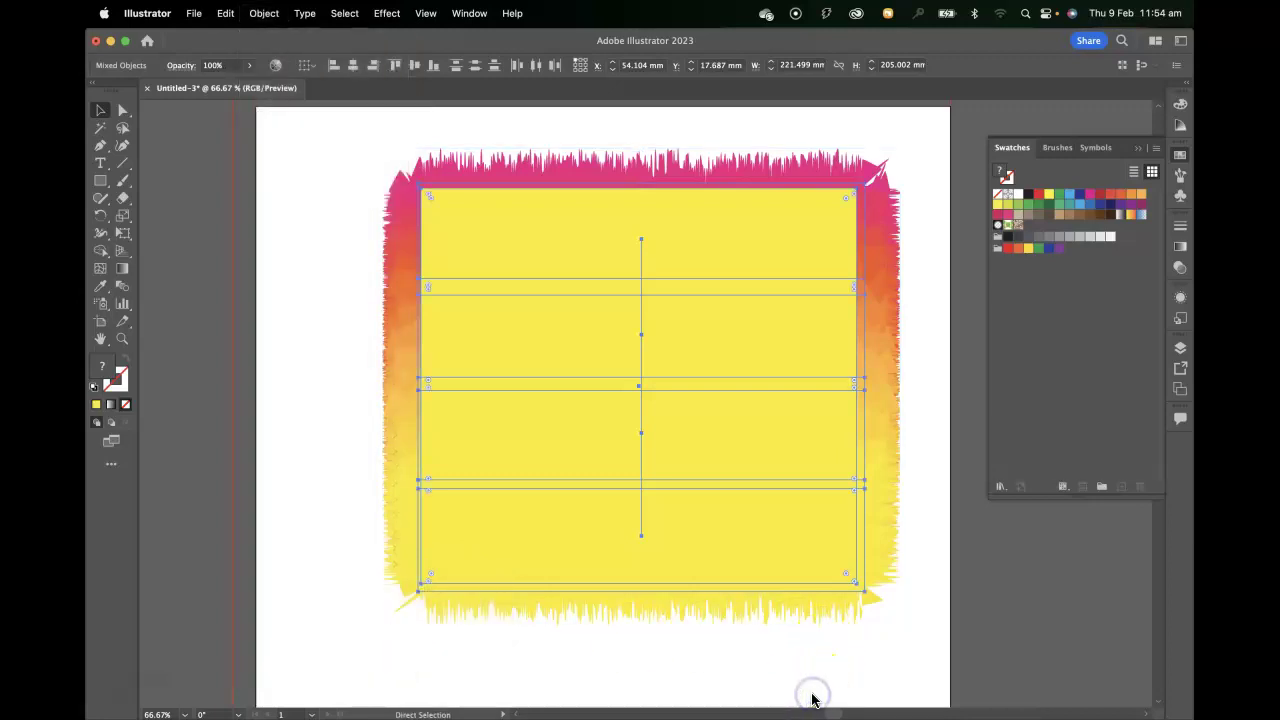
left_click(372, 261)
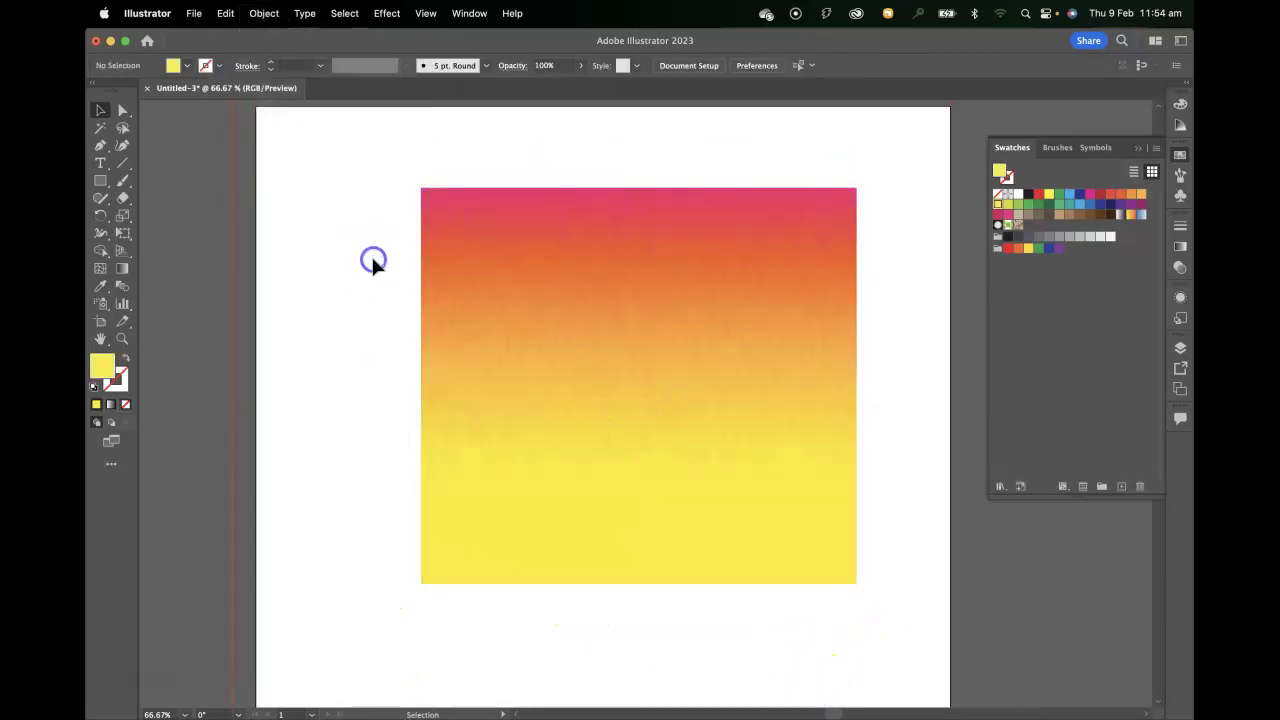